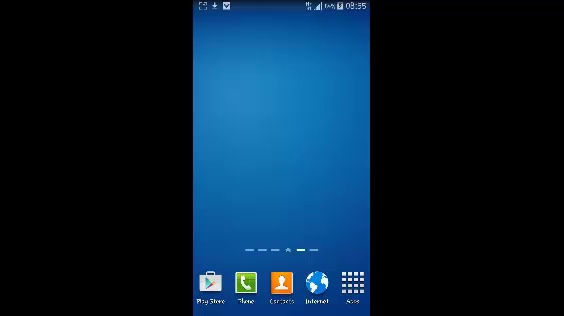
Step: Launch Twitter and go to the Chris G Muniu profile via the account menu
click(352, 283)
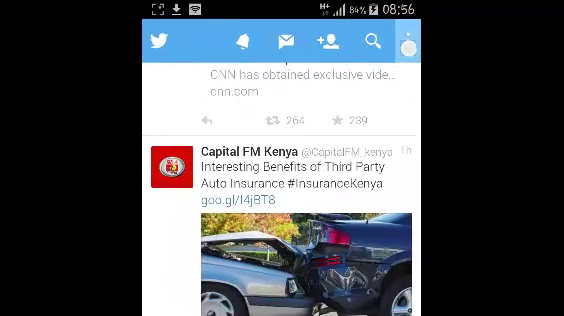
click(408, 42)
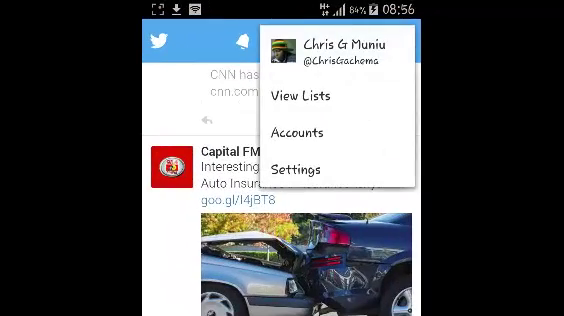
click(200, 250)
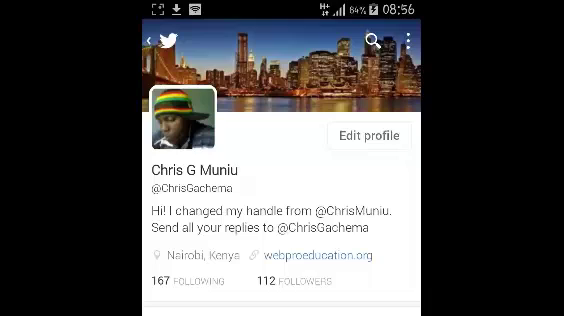
Step: In Edit profile, delete the 'G' from the Name field and save it as 'Chris Muniu'
click(369, 135)
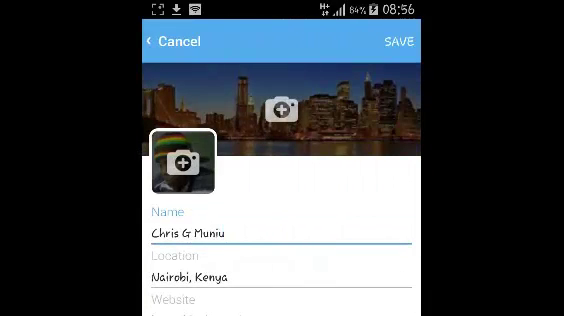
click(245, 233)
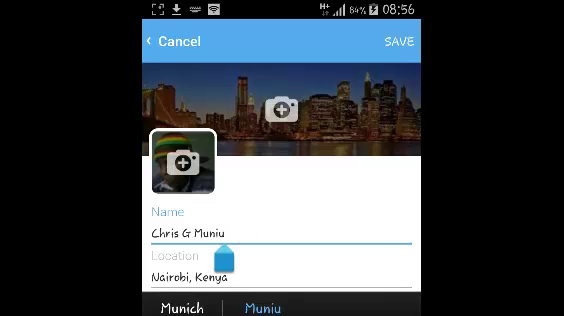
click(196, 233)
key(BackSpace)
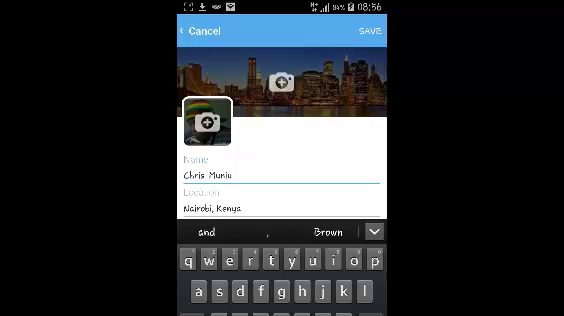
key(Escape)
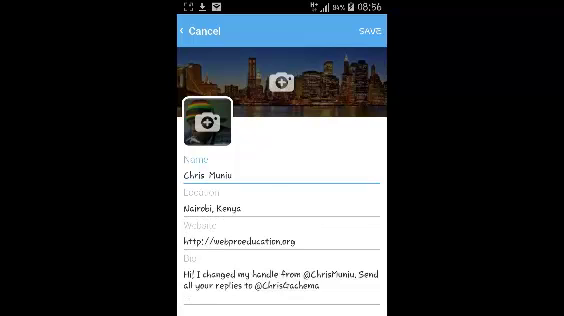
click(371, 30)
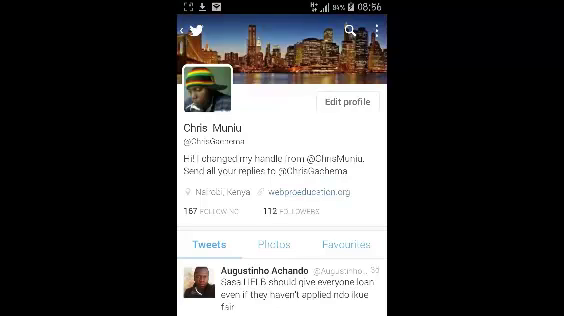
Step: Exit Twitter to the Android home screen with the Home key
key(Home)
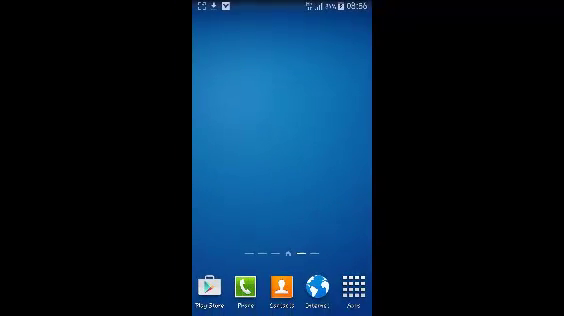